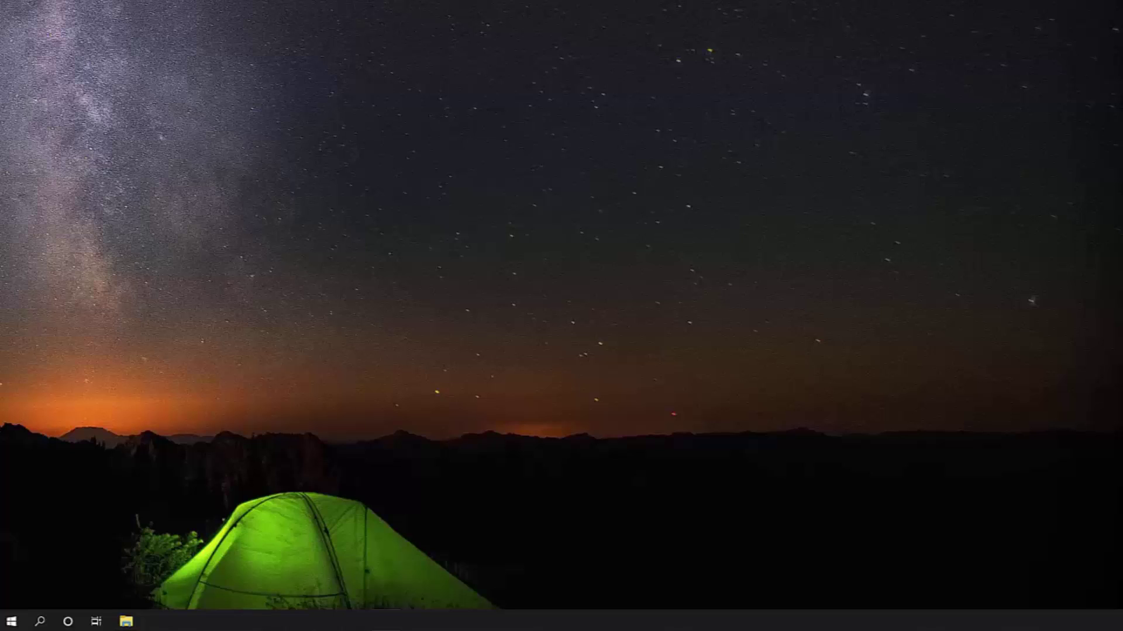
# Launch the Autodesk Uninstall Tool from Start search and uninstall Autodesk AutoCAD 2021
pyautogui.click(12, 621)
pyautogui.write('uninstall')
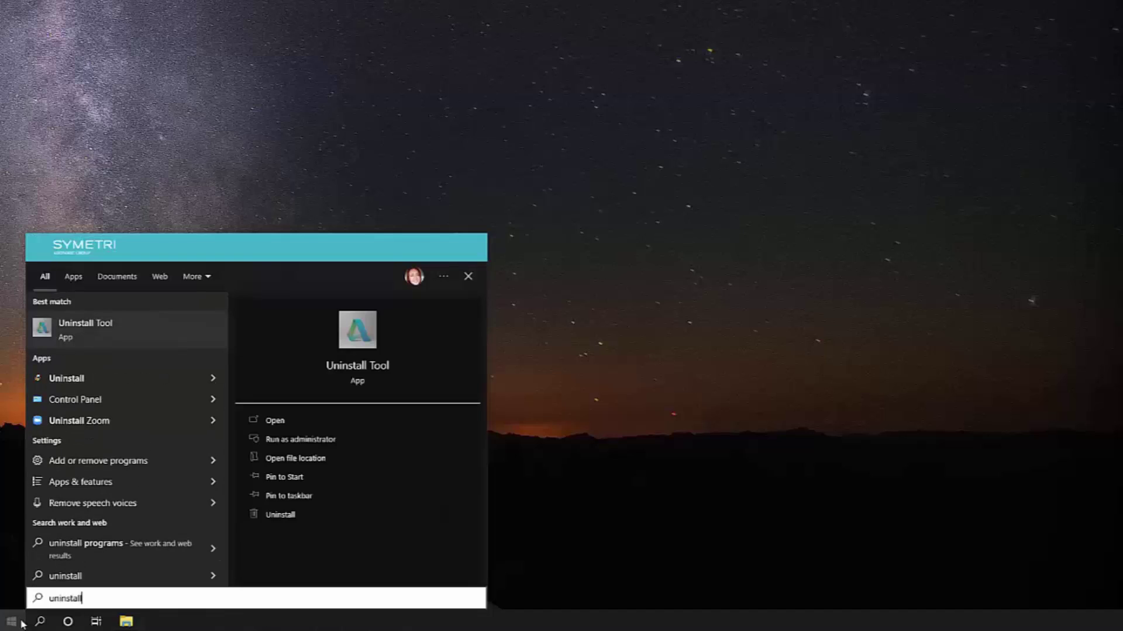
pyautogui.click(355, 372)
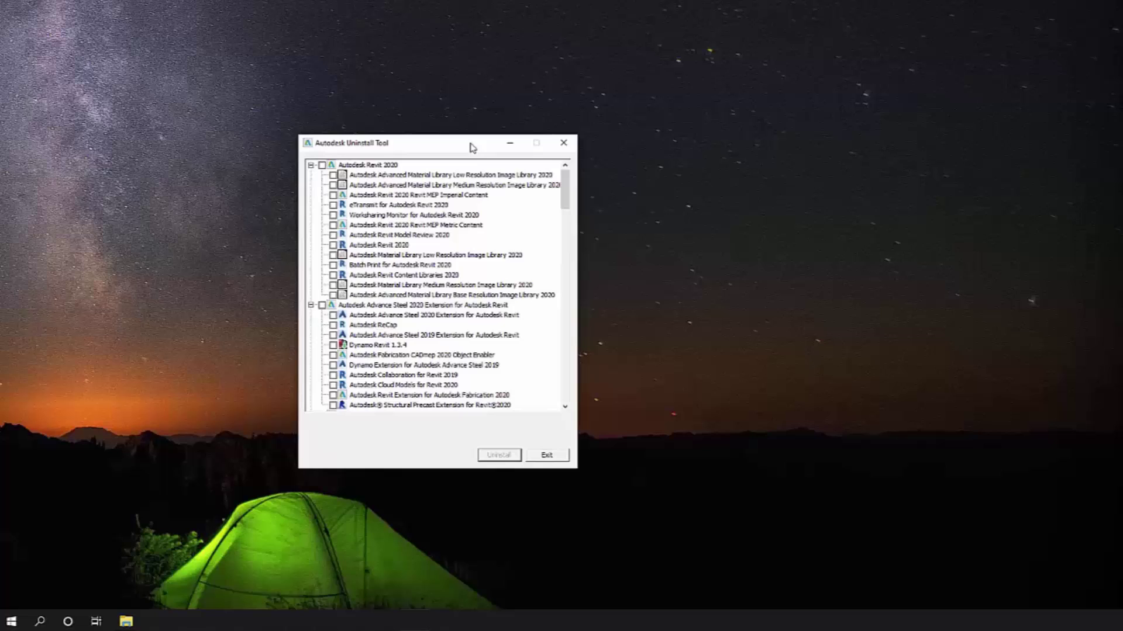
pyautogui.moveTo(566, 207); pyautogui.dragTo(544, 383)
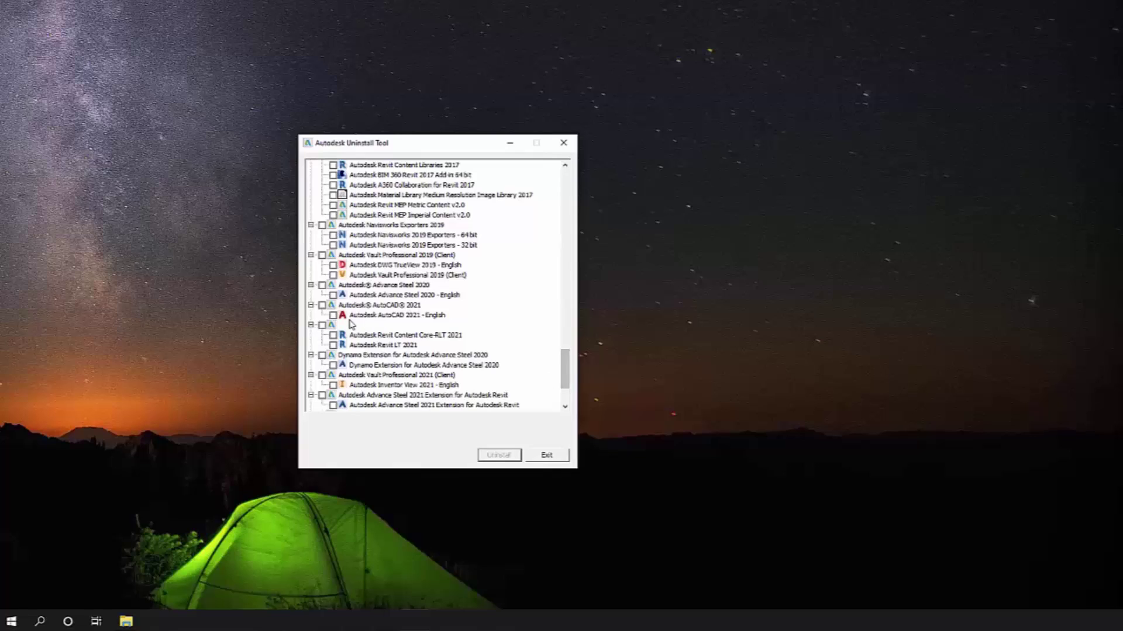
pyautogui.click(322, 305)
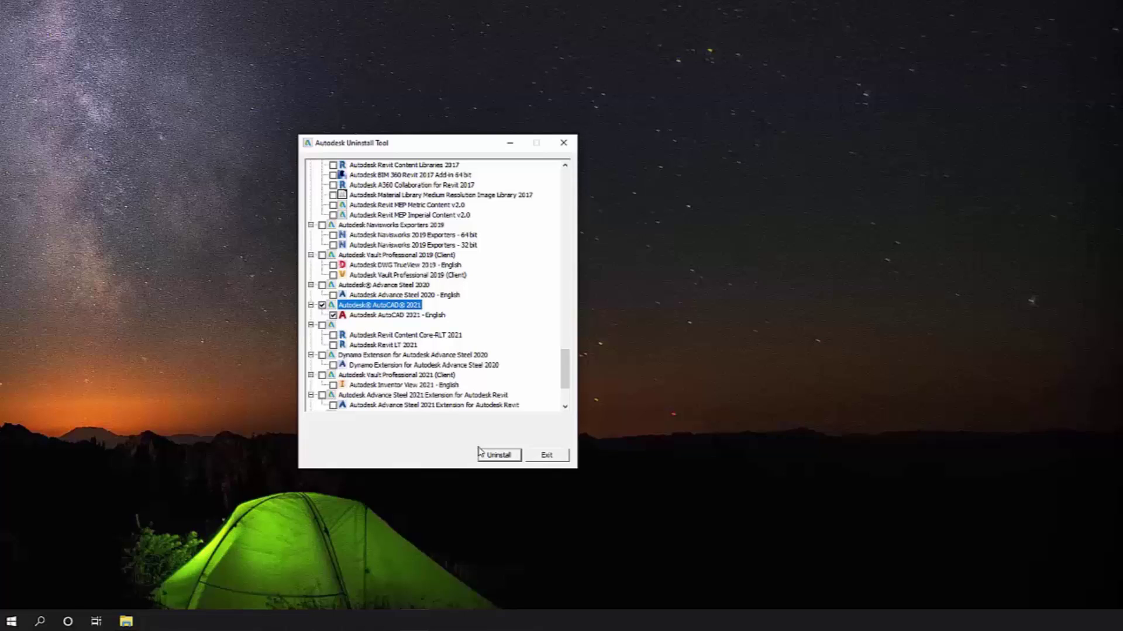
pyautogui.click(497, 459)
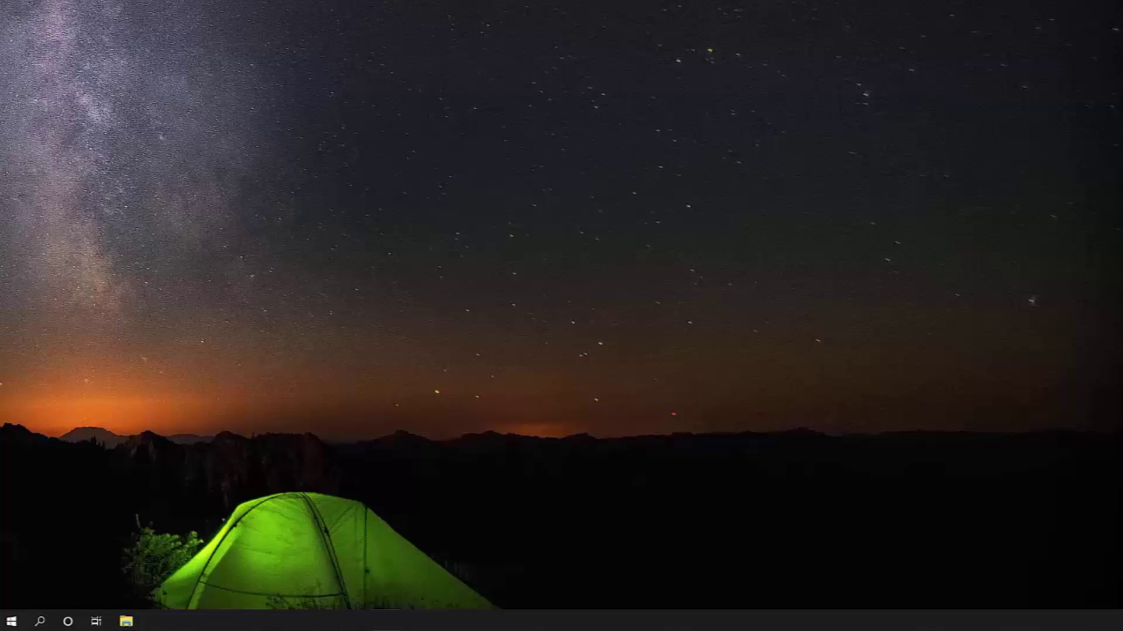
# Bring the Chrome window with the Autodesk Account products page back to the front
pyautogui.click(219, 535)
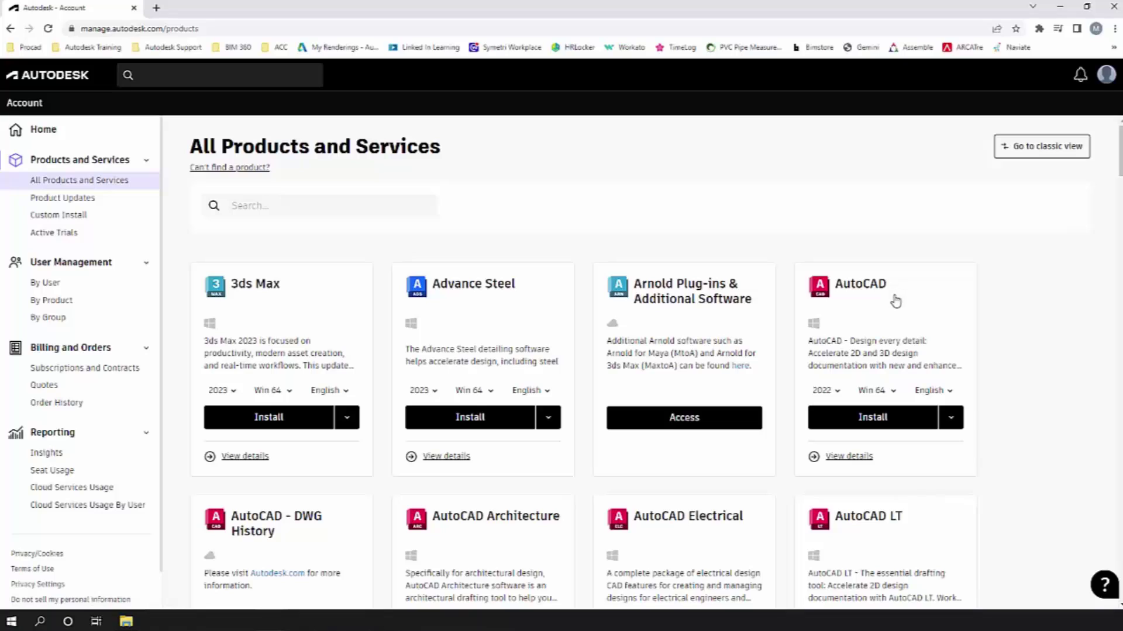
# Choose AutoCAD version 2022 on its tile and download the Windows installer
pyautogui.click(838, 393)
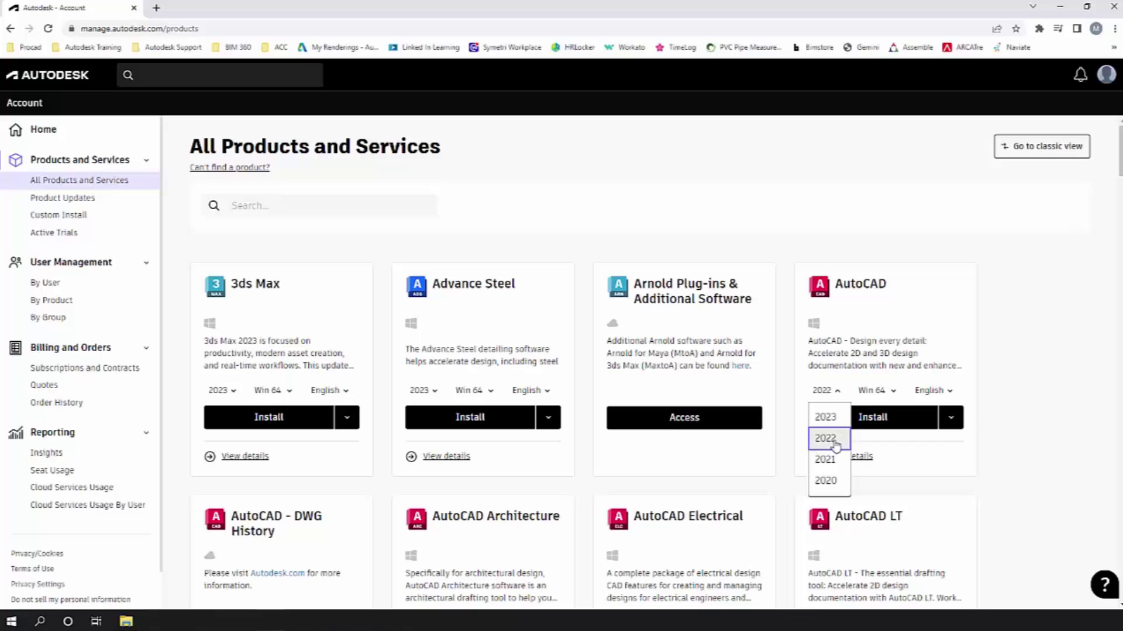
pyautogui.click(1016, 383)
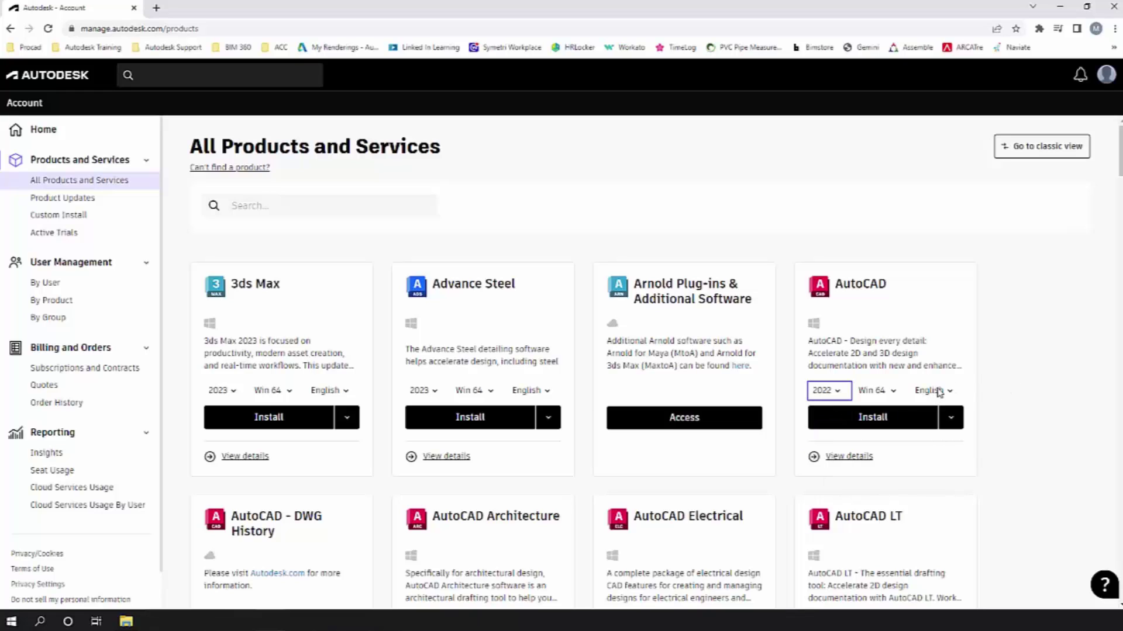
pyautogui.click(953, 421)
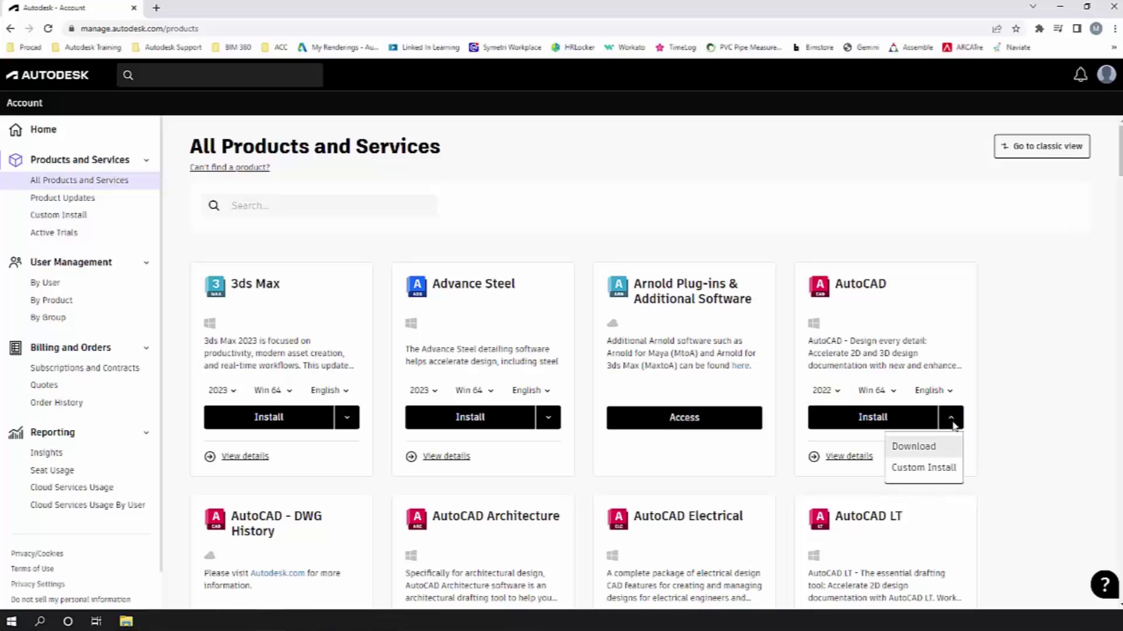
pyautogui.click(913, 447)
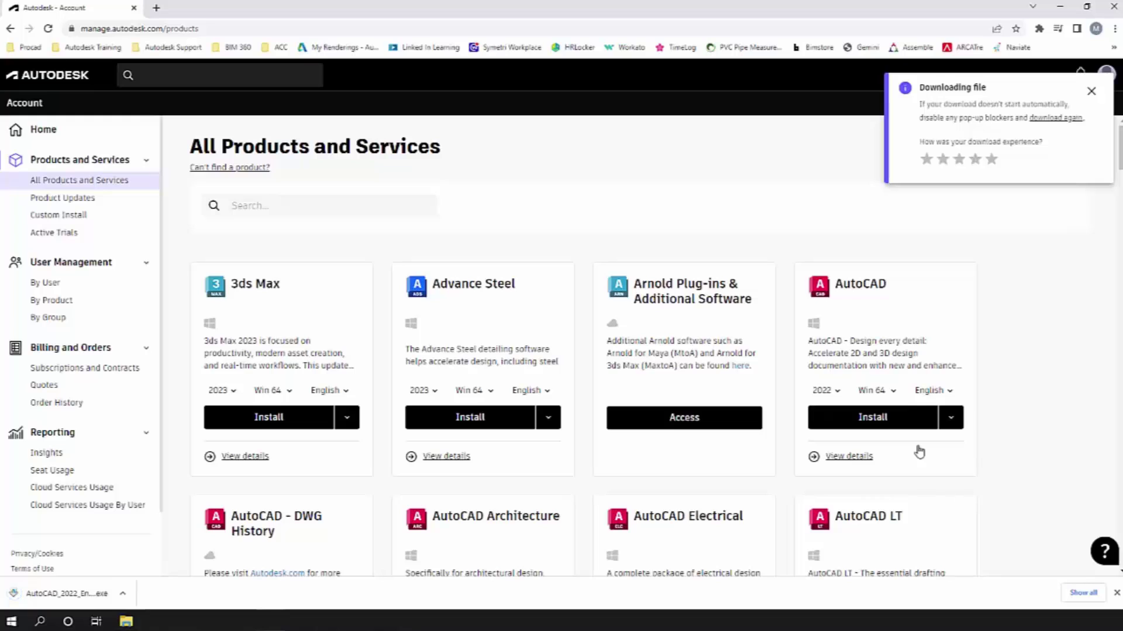
# Run AutoCAD_2022_English_Win_64bit_dlm.sfx.exe from the Downloads folder
pyautogui.click(128, 623)
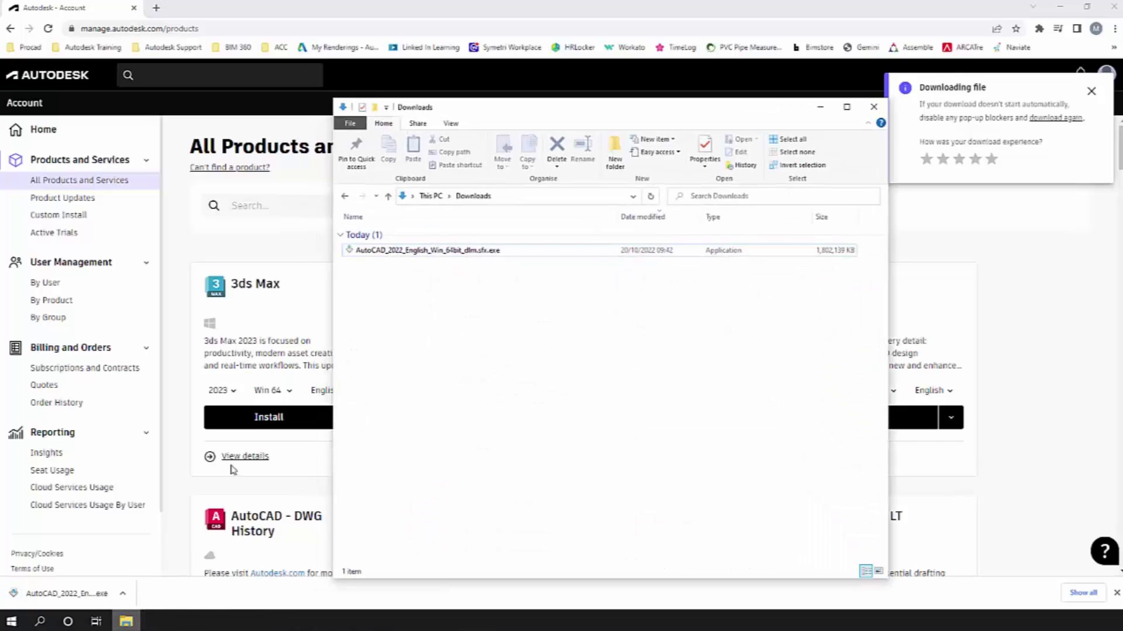
pyautogui.click(417, 251)
pyautogui.doubleClick(417, 251)
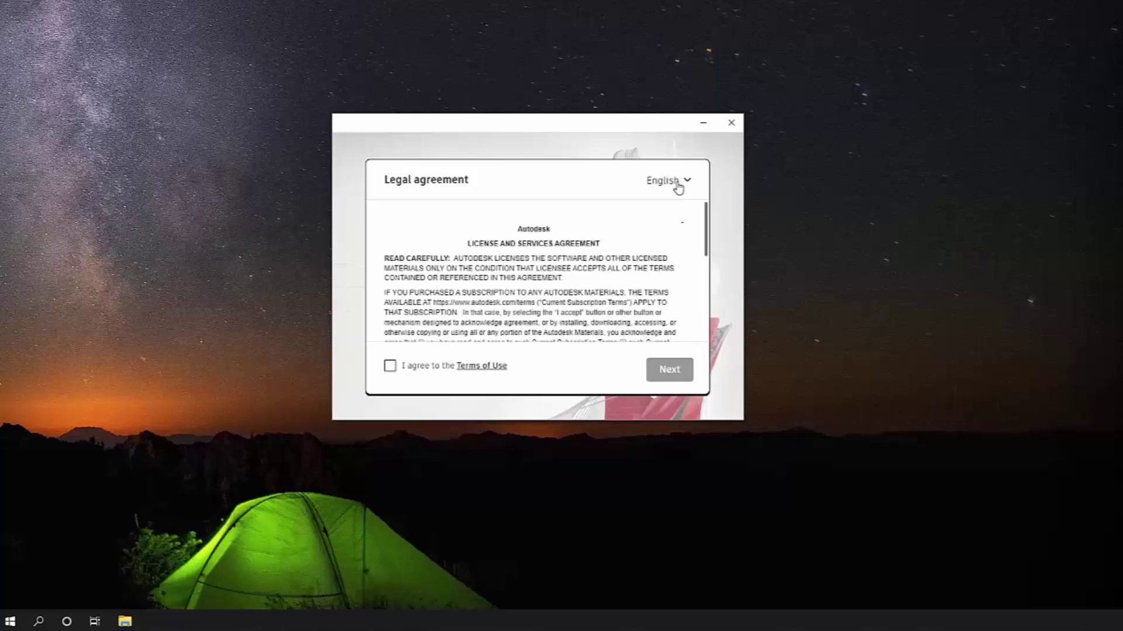
# Accept the legal agreement, keep the default C:\Program Files\Autodesk path and install AutoCAD 2022
pyautogui.click(390, 369)
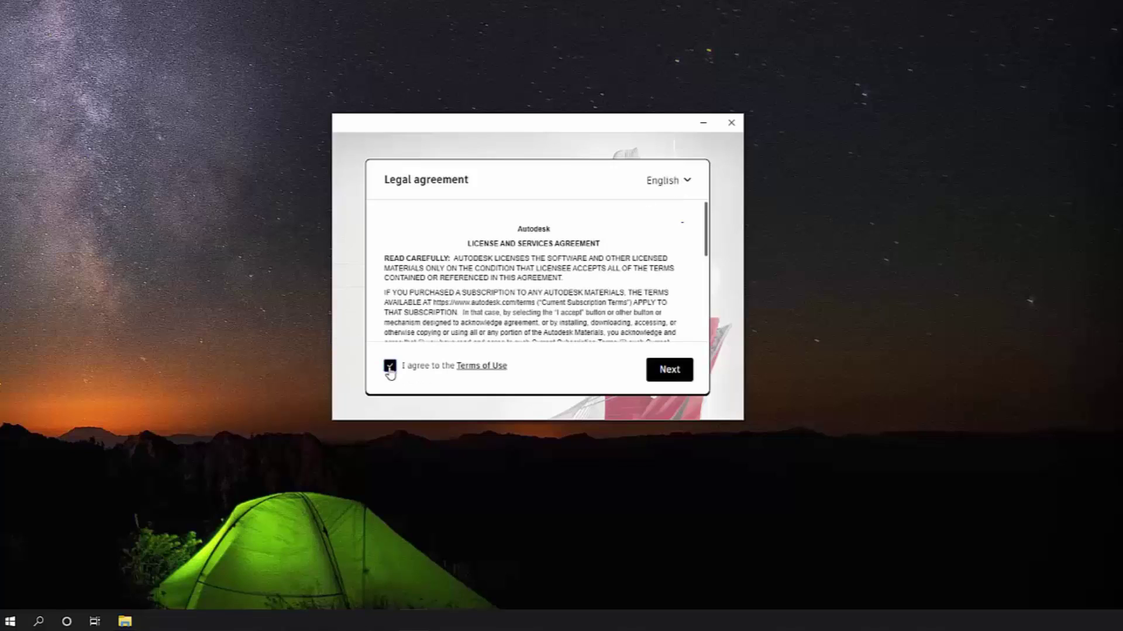
pyautogui.click(669, 370)
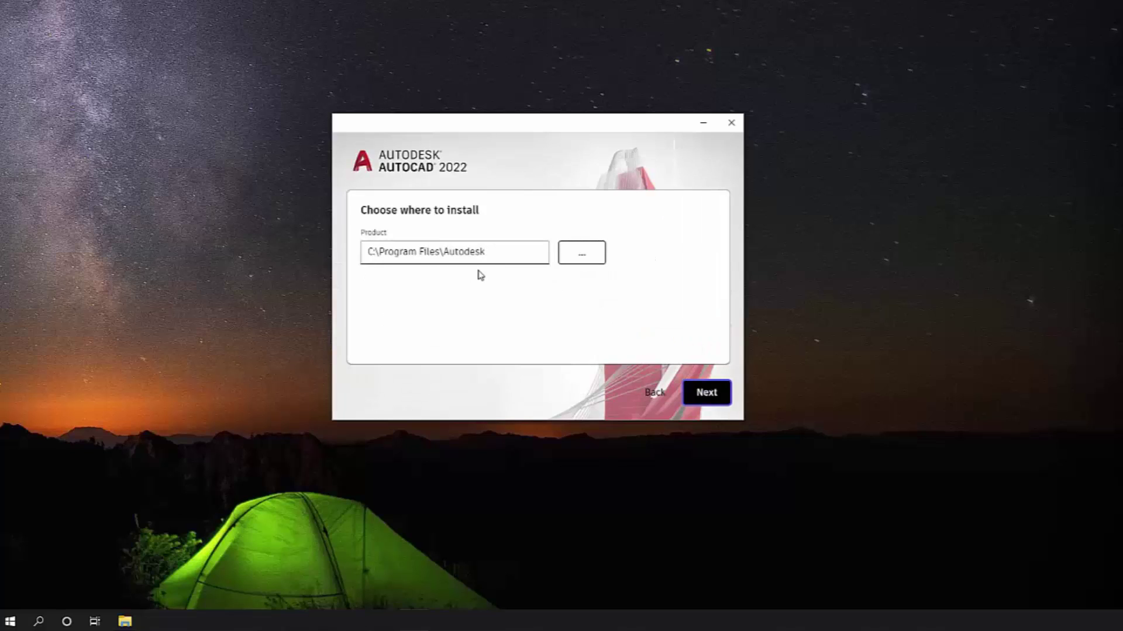
pyautogui.click(706, 395)
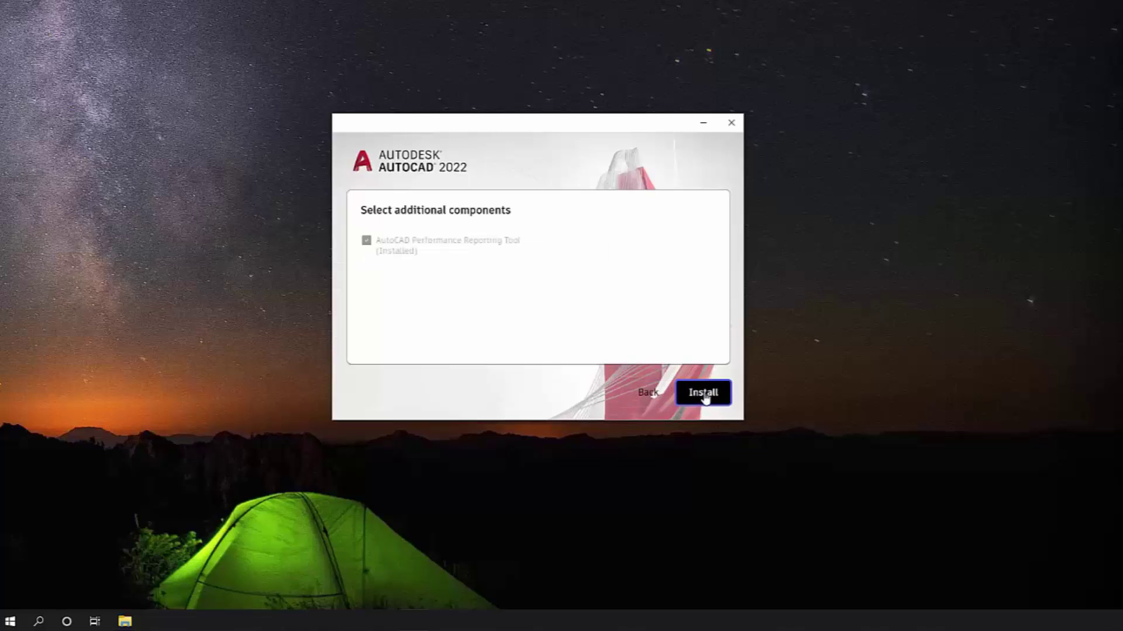
pyautogui.click(709, 399)
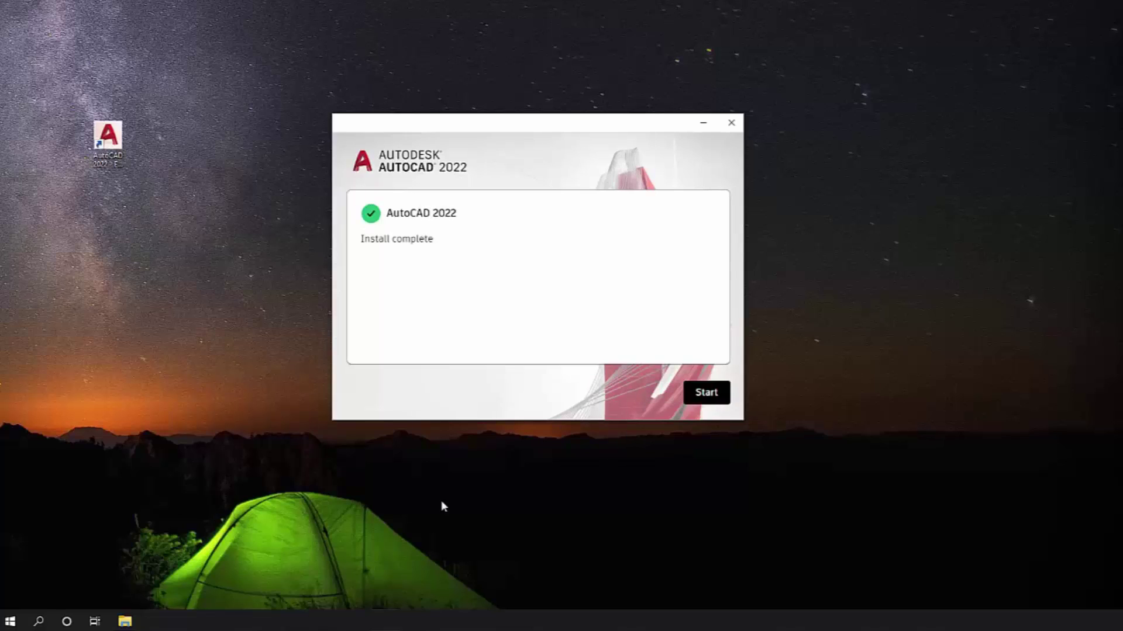
# Close the finished installer and launch AutoCAD 2022 from its desktop shortcut
pyautogui.click(731, 122)
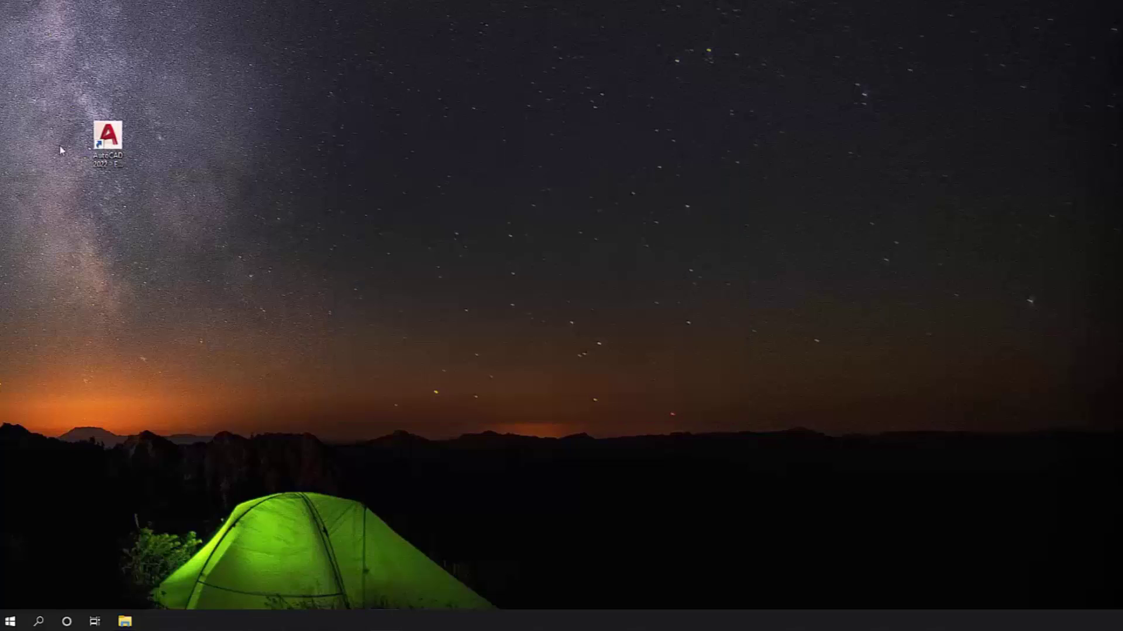
pyautogui.doubleClick(108, 142)
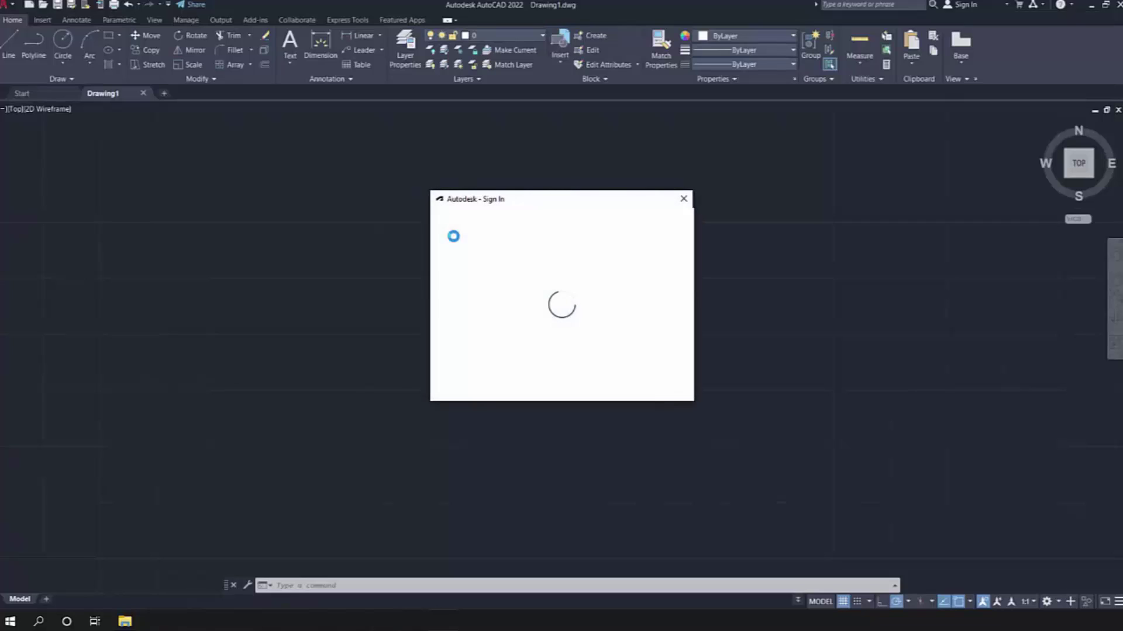
# Sign in to the Autodesk account with the email and password
pyautogui.click(529, 269)
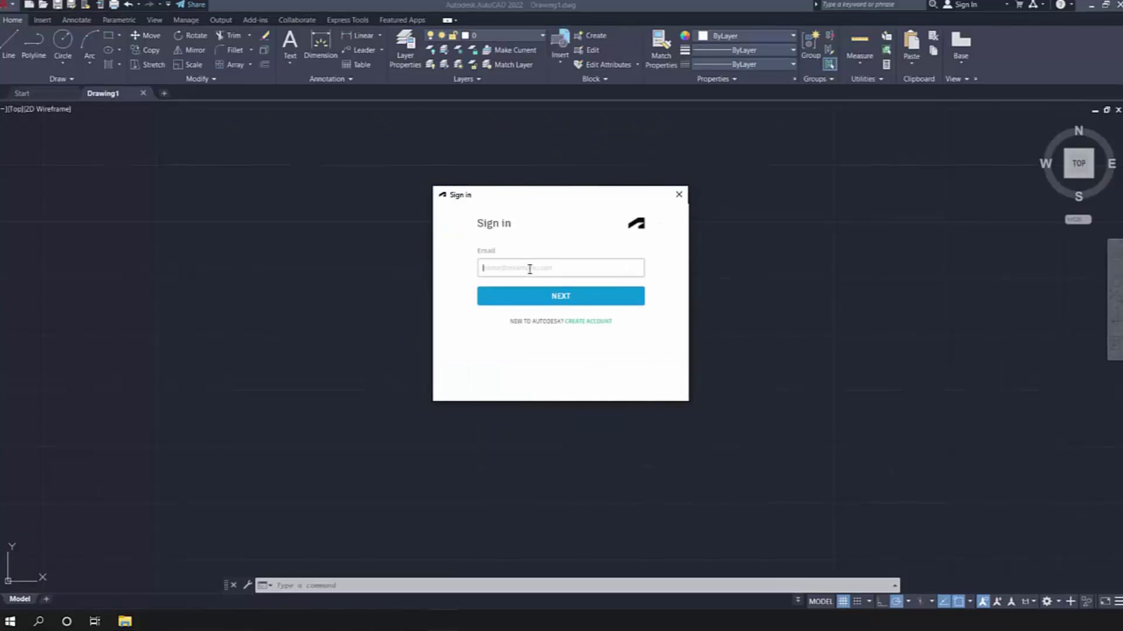
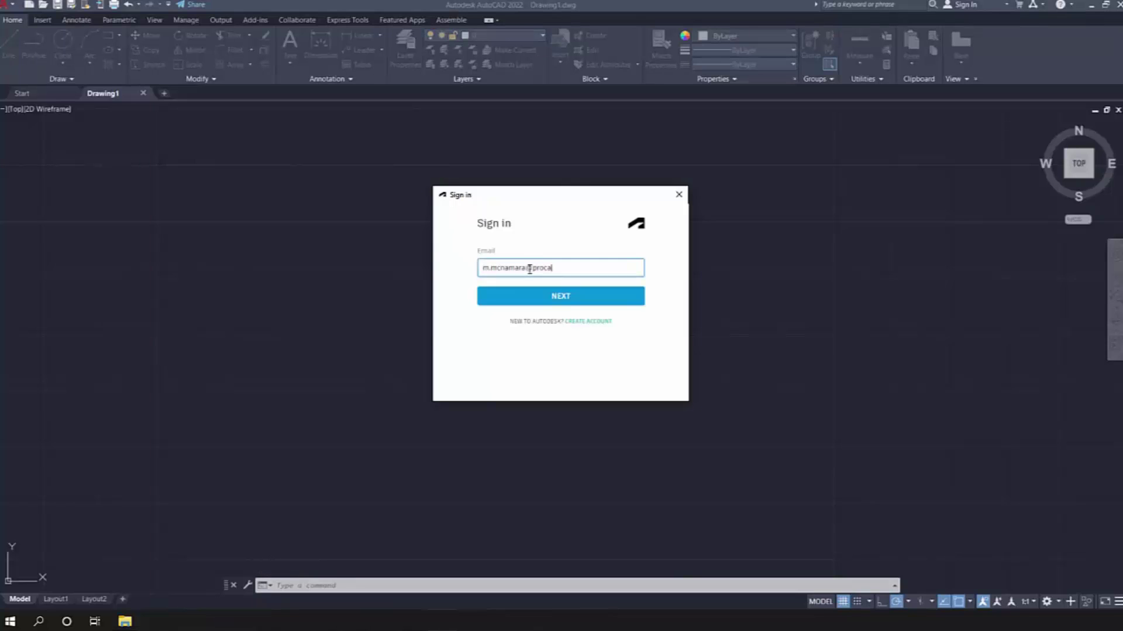
pyautogui.press('Return')
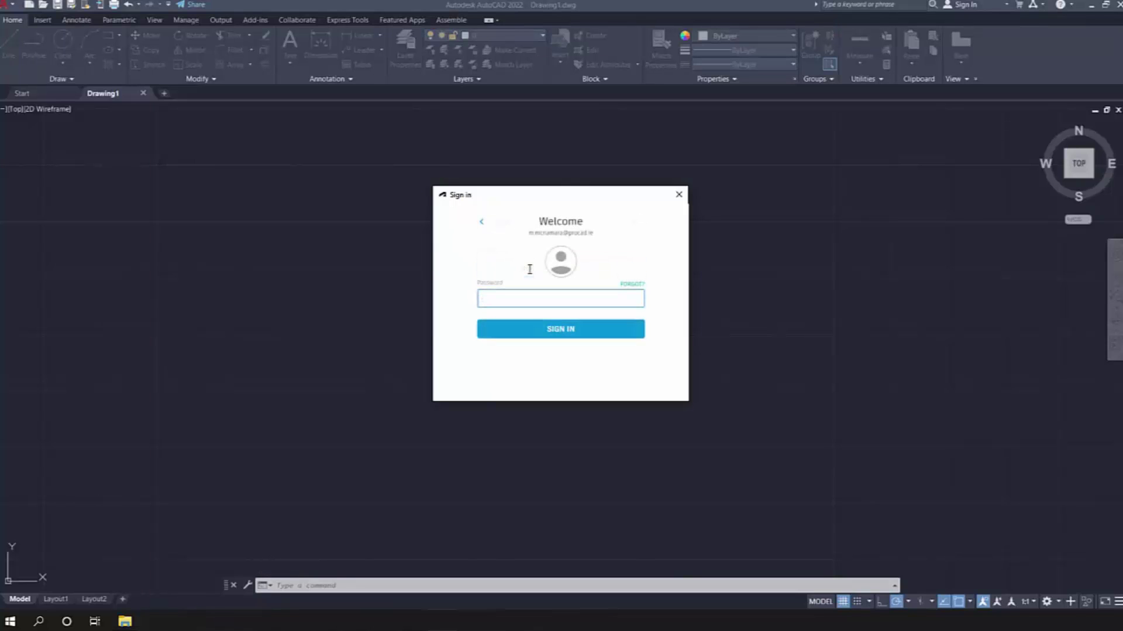
pyautogui.write('******')
pyautogui.write('*')
pyautogui.press('Return')
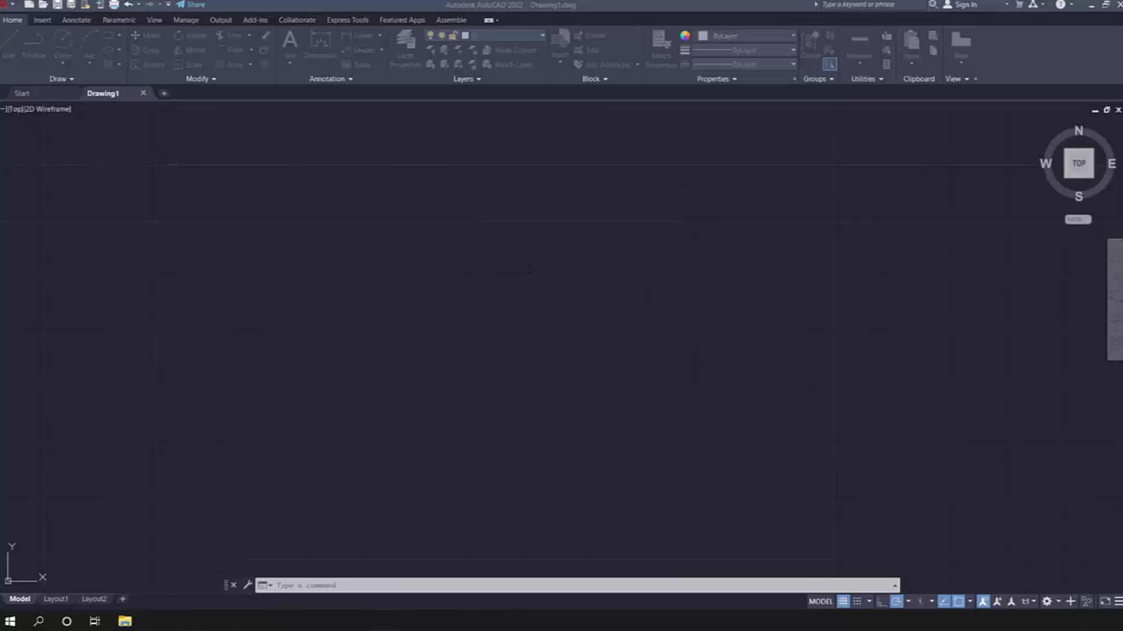